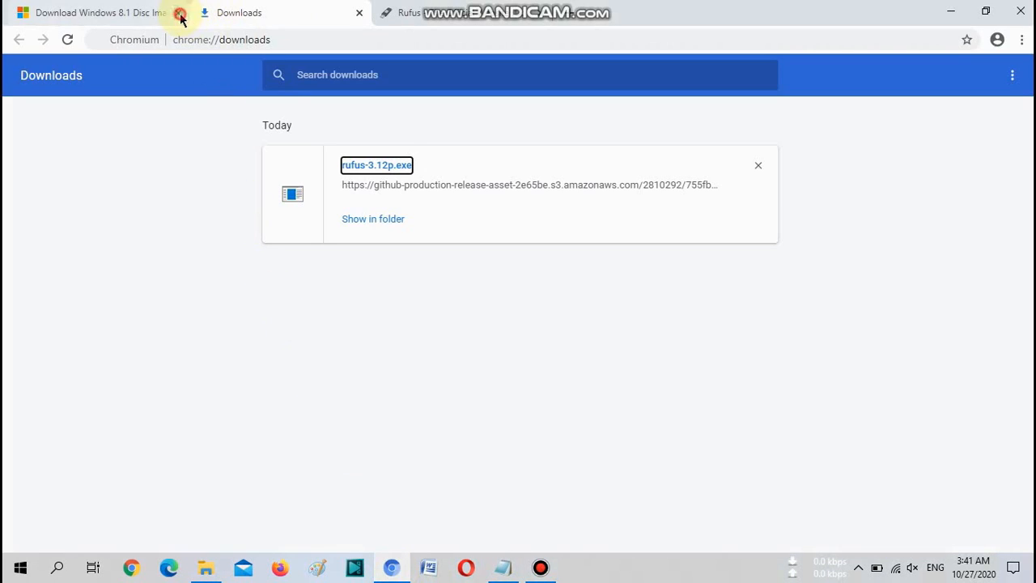
Step: Close the old tabs, search the web for "DOWNLOAD WINDOWS 8.1 ISO FILE" and open Microsoft's Windows 8.1 Disc Image page
left_click(178, 13)
left_click(178, 13)
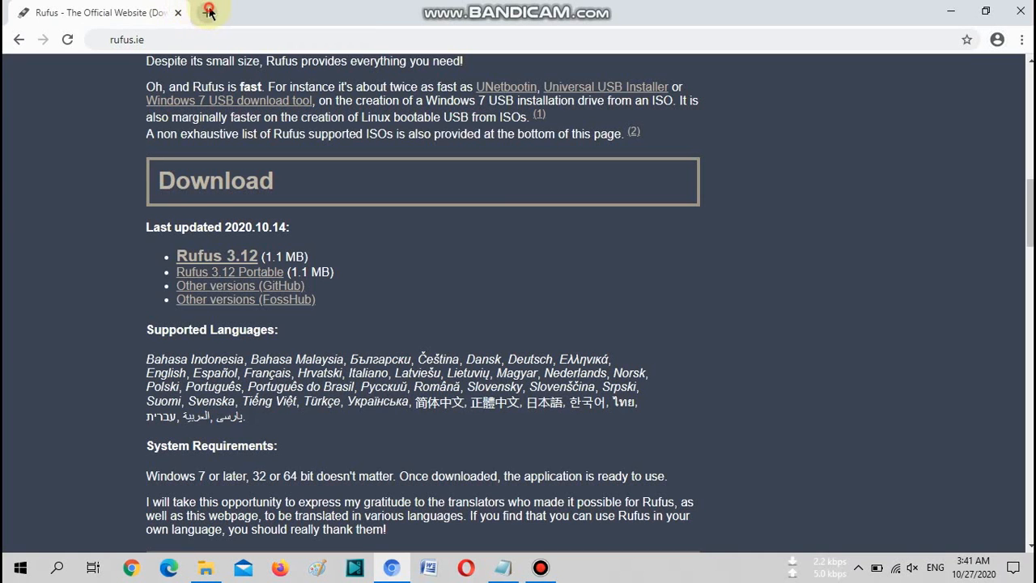
left_click(204, 13)
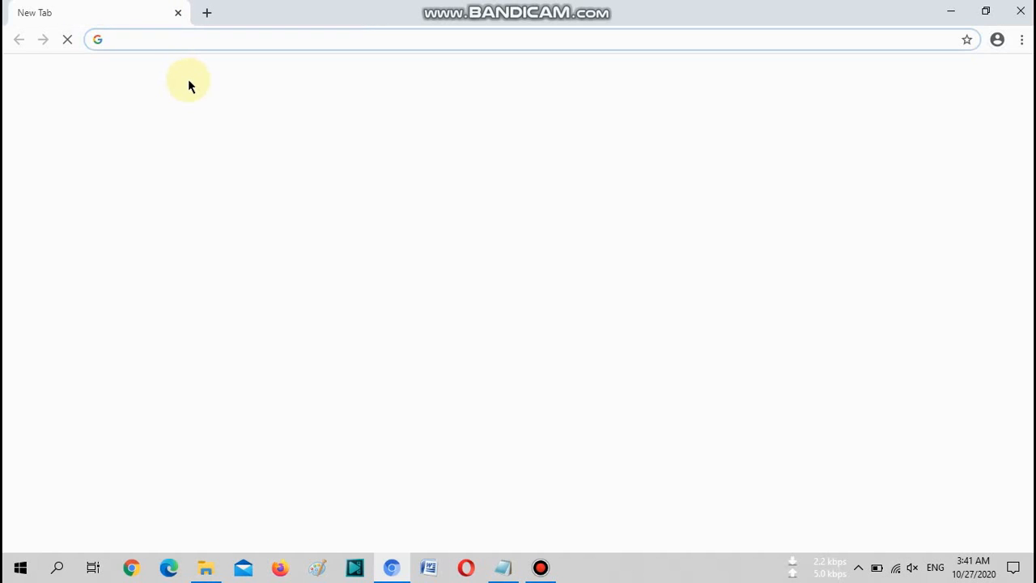
type("DOWNLOAD ")
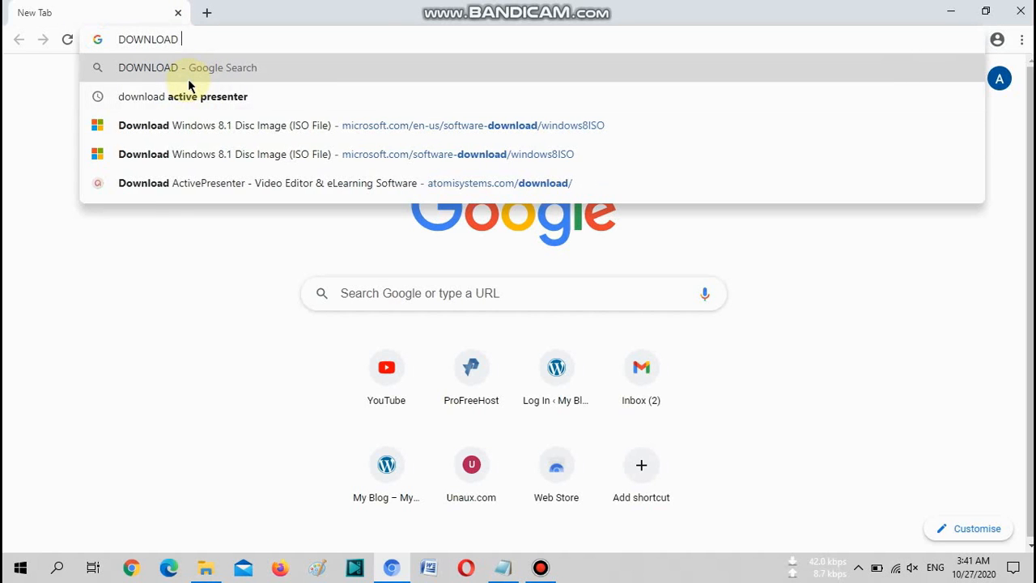
type("WINDOWS 8.")
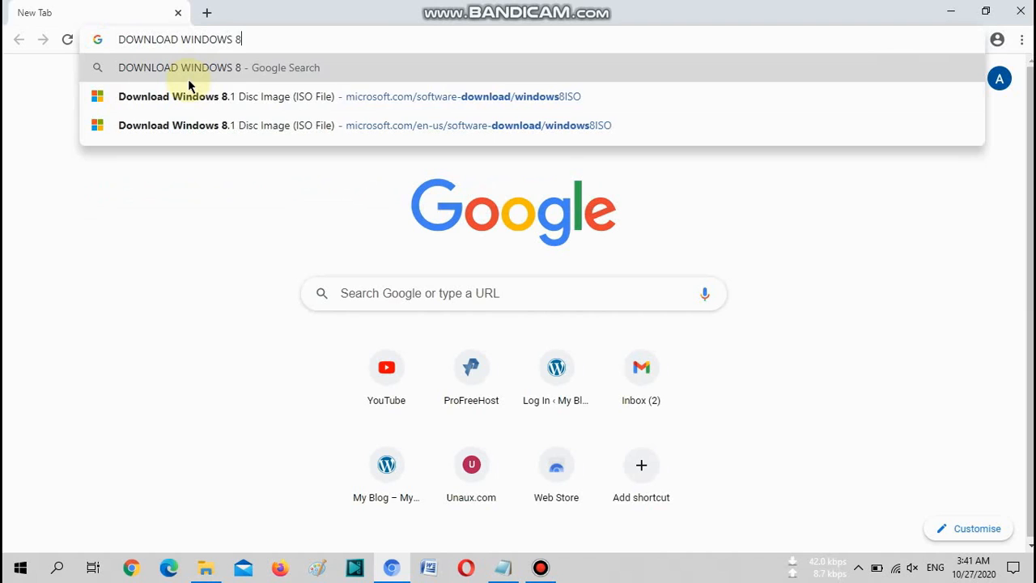
key("BackSpace")
type(".1 ISO FILE")
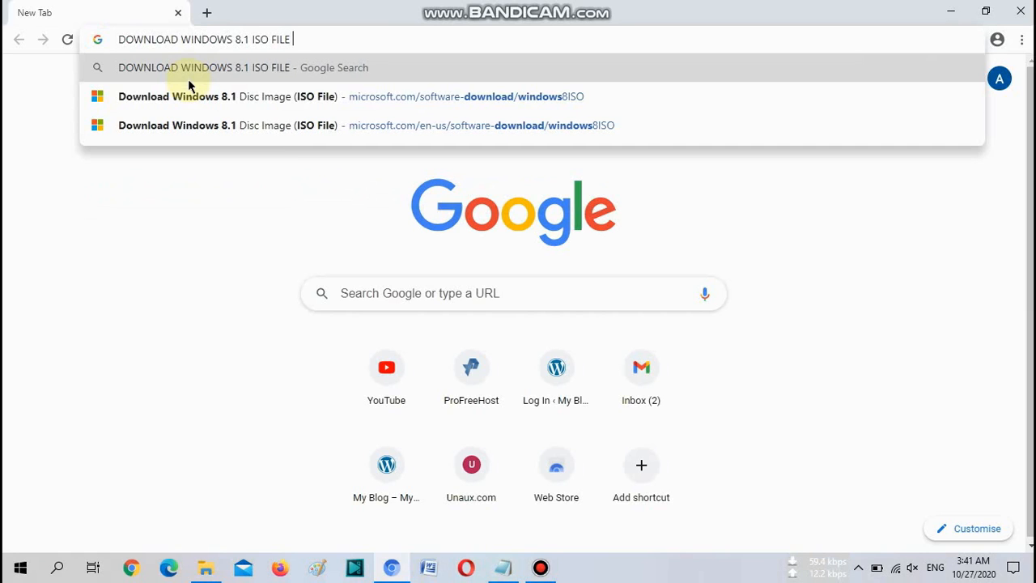
key("Return")
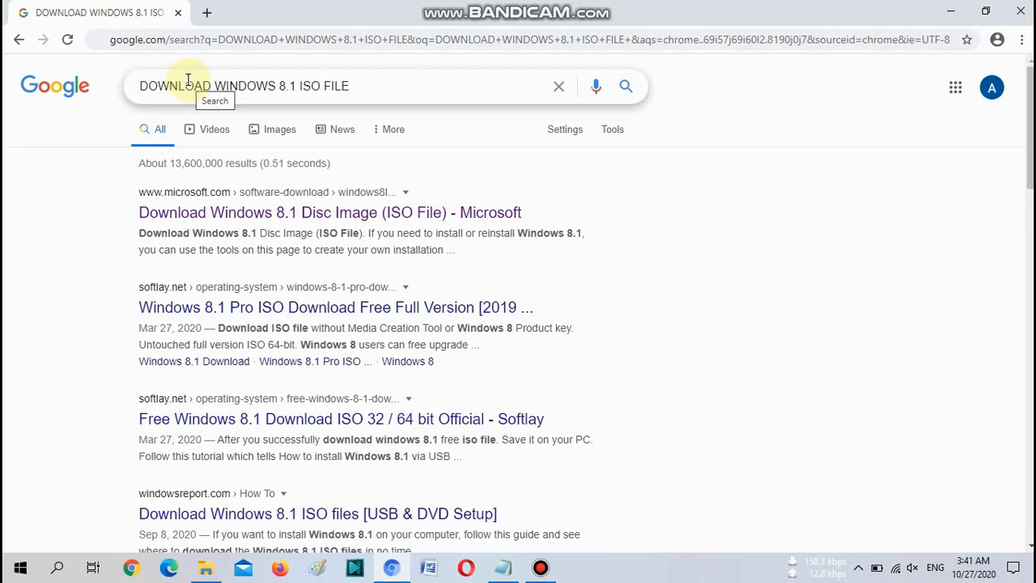
left_click(183, 211)
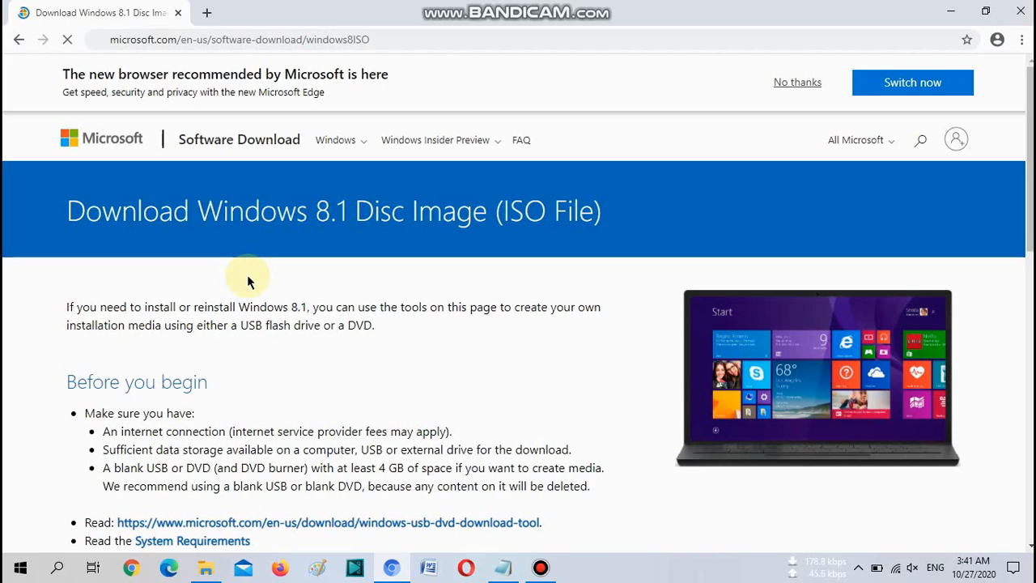
Step: Dismiss the browser recommendation and confirm Windows 8.1 as the edition to download
left_click(792, 91)
scroll(456, 283, "down", 2)
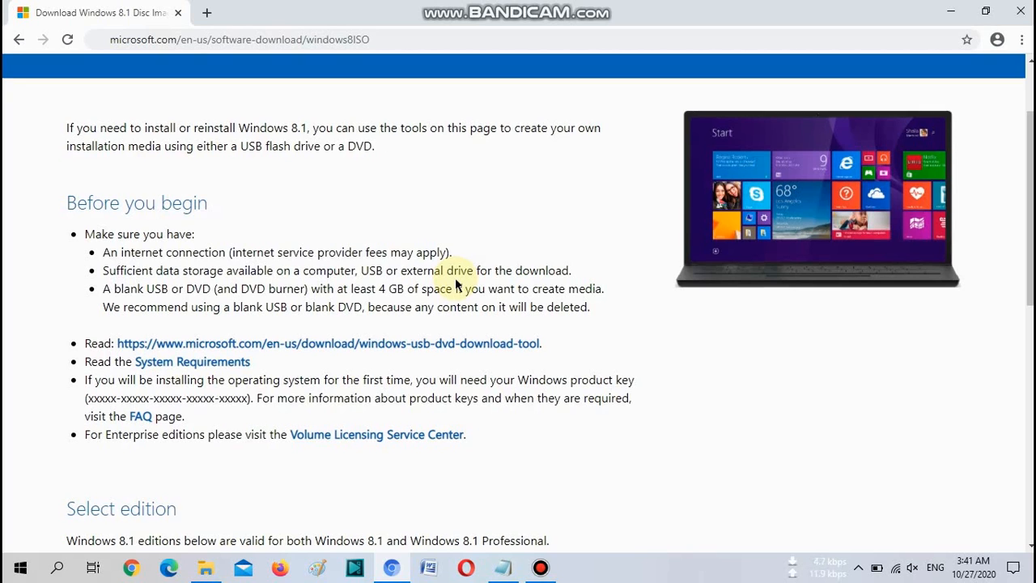
scroll(456, 282, "down", 4)
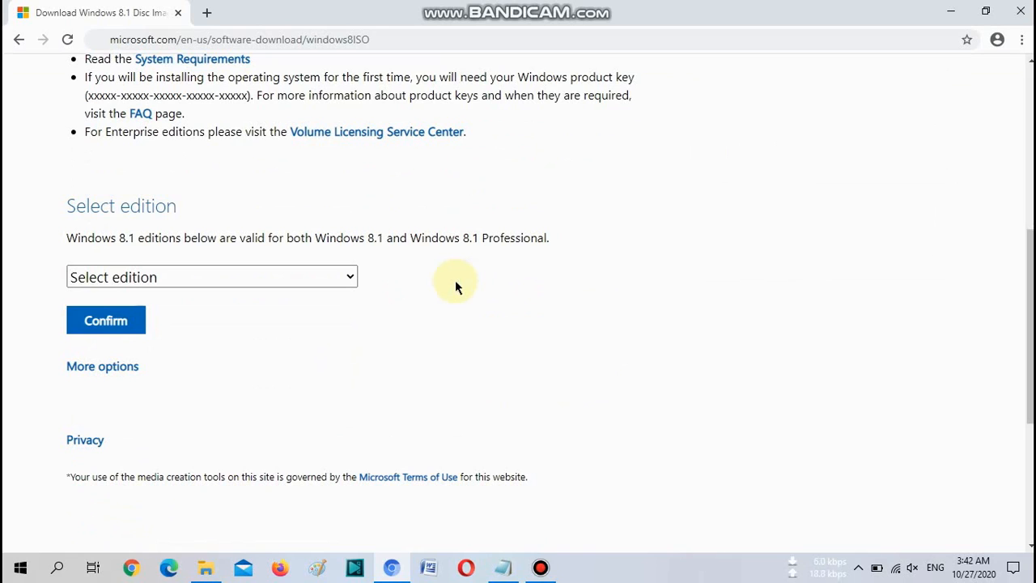
left_click(348, 278)
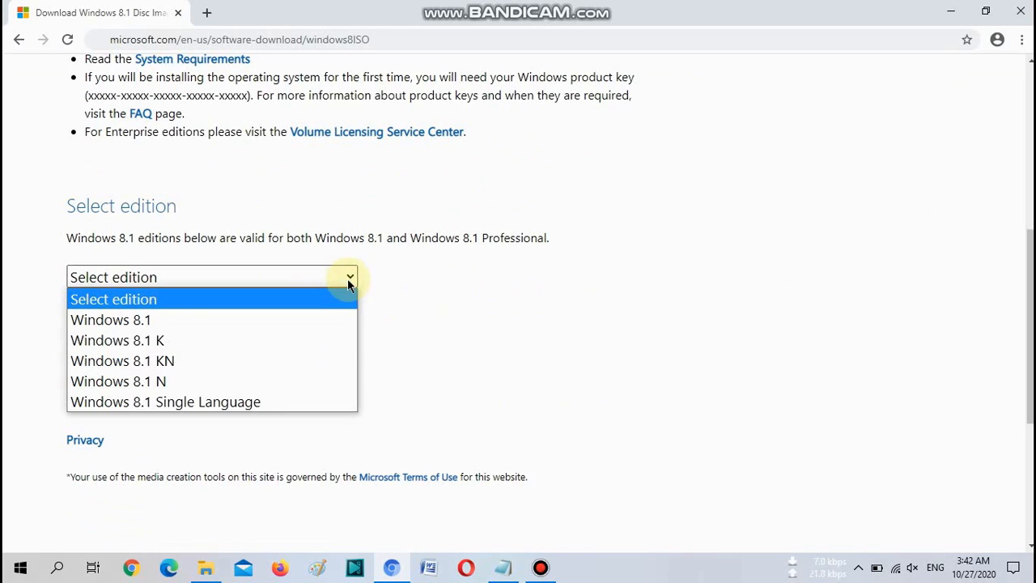
left_click(329, 319)
left_click(127, 322)
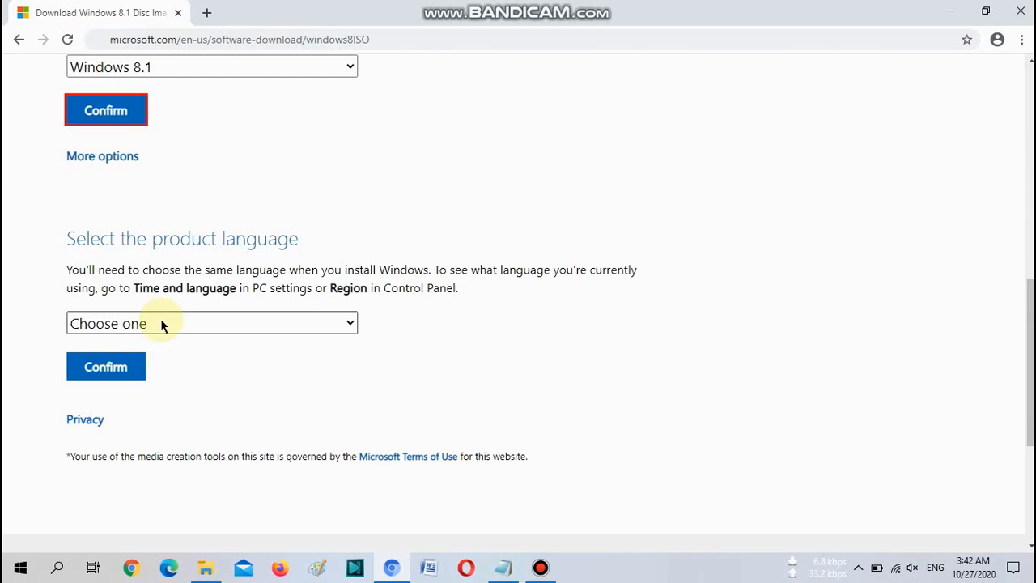
Step: Choose English International as the product language and confirm it
left_click(261, 323)
key("e")
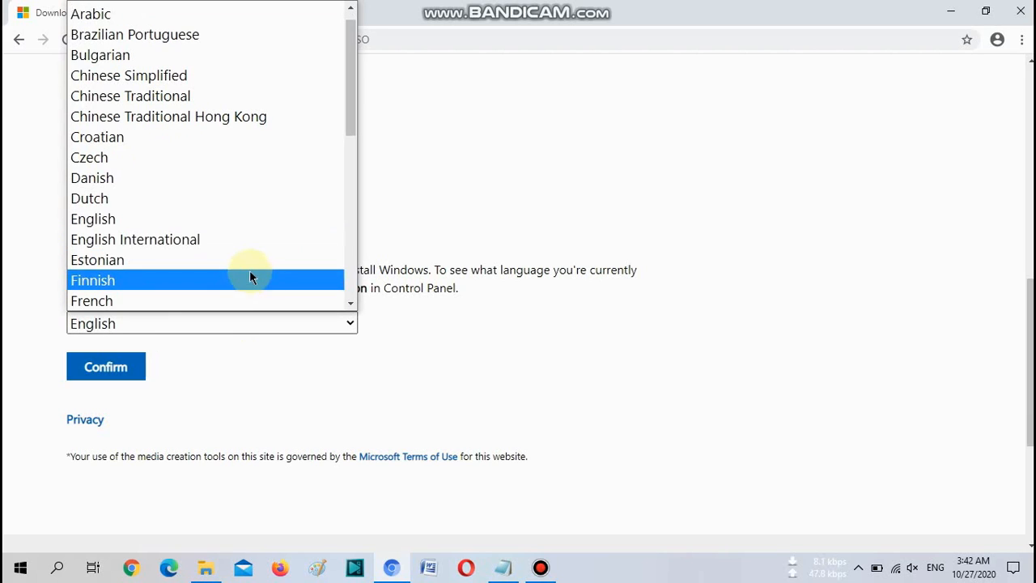
left_click(246, 242)
left_click(132, 378)
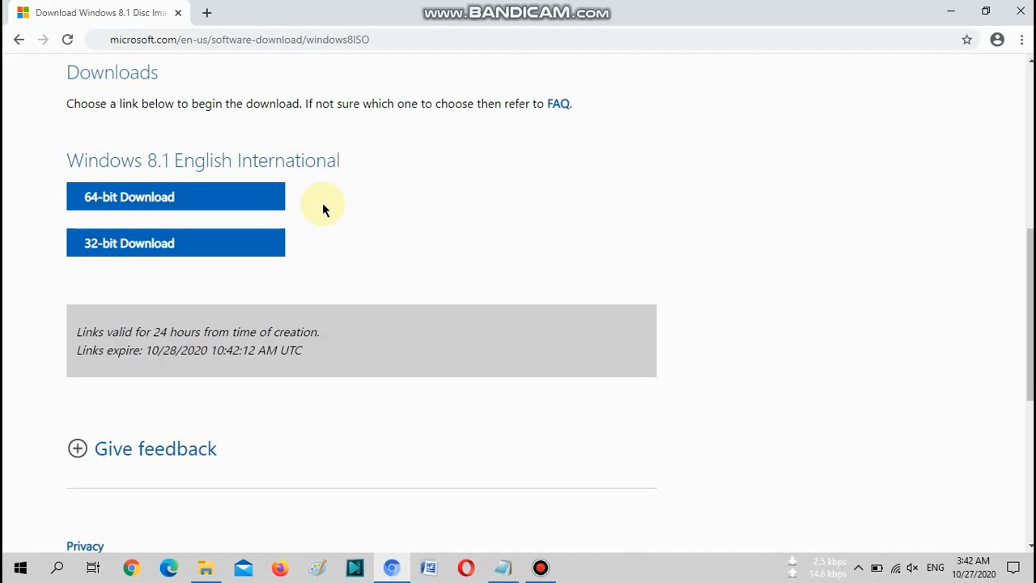
Step: Start the 64-bit Windows 8.1 ISO download, cancel it and remove its entry from the downloads list
left_click(142, 196)
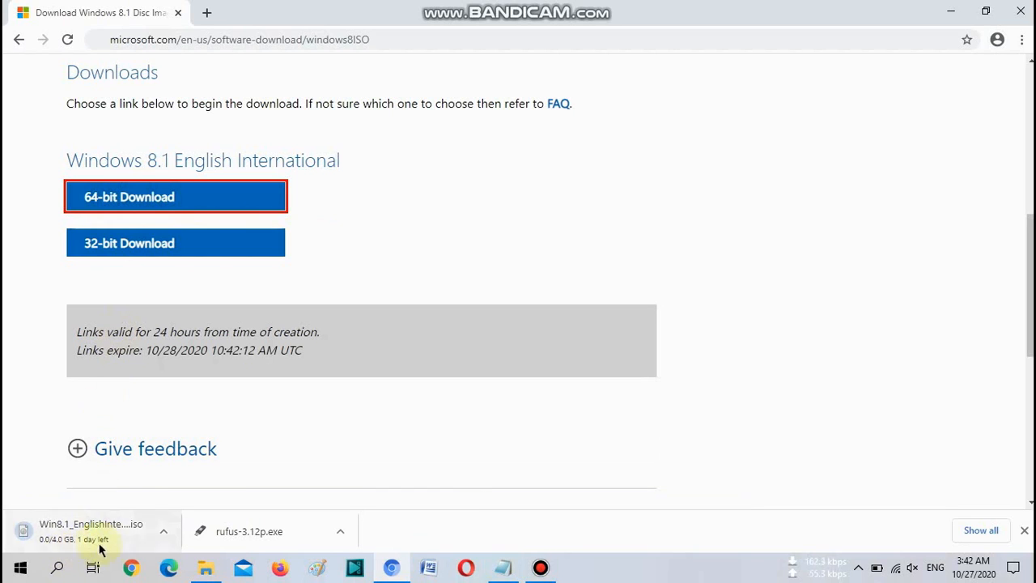
left_click(979, 530)
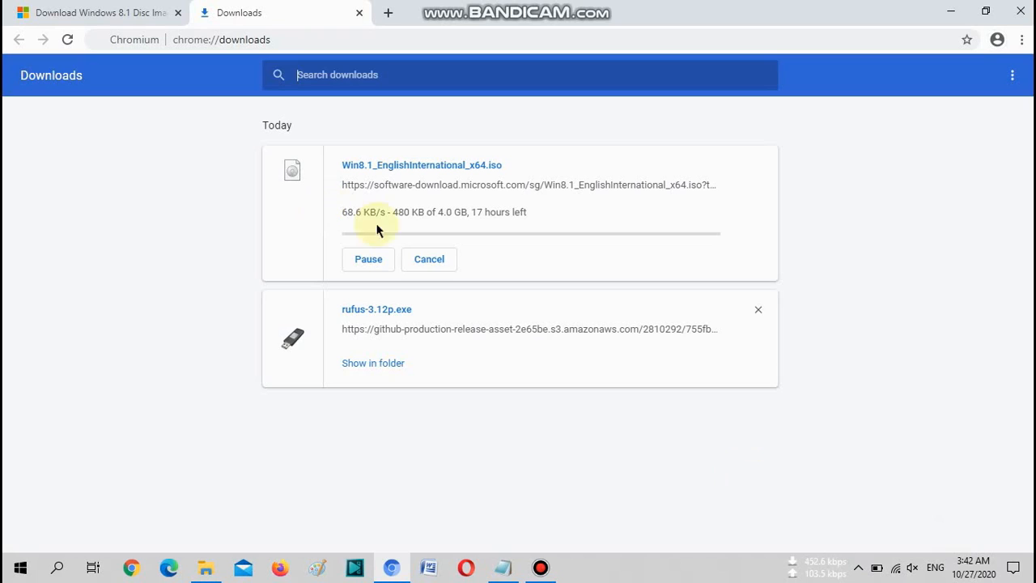
left_click(429, 270)
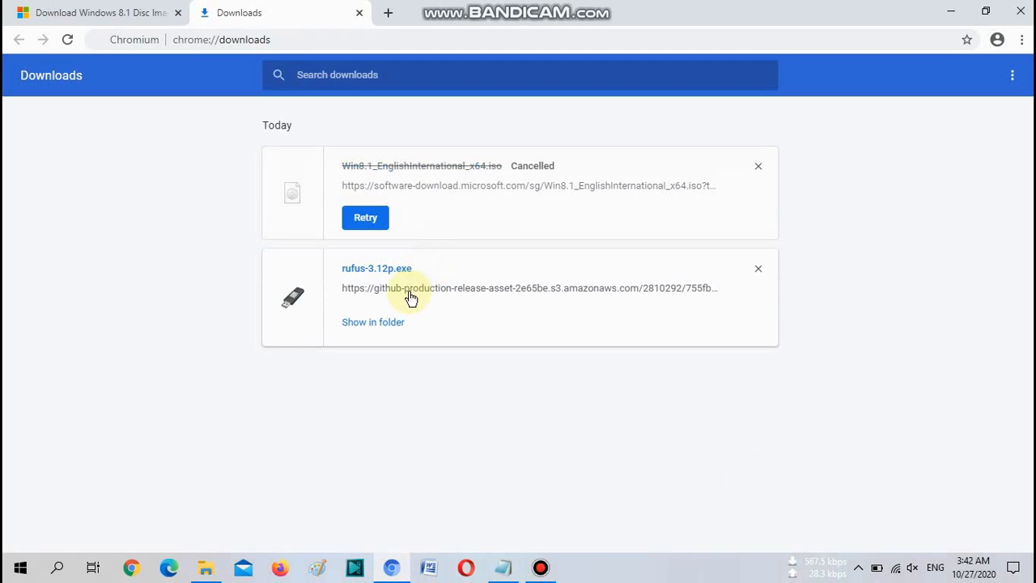
left_click(757, 166)
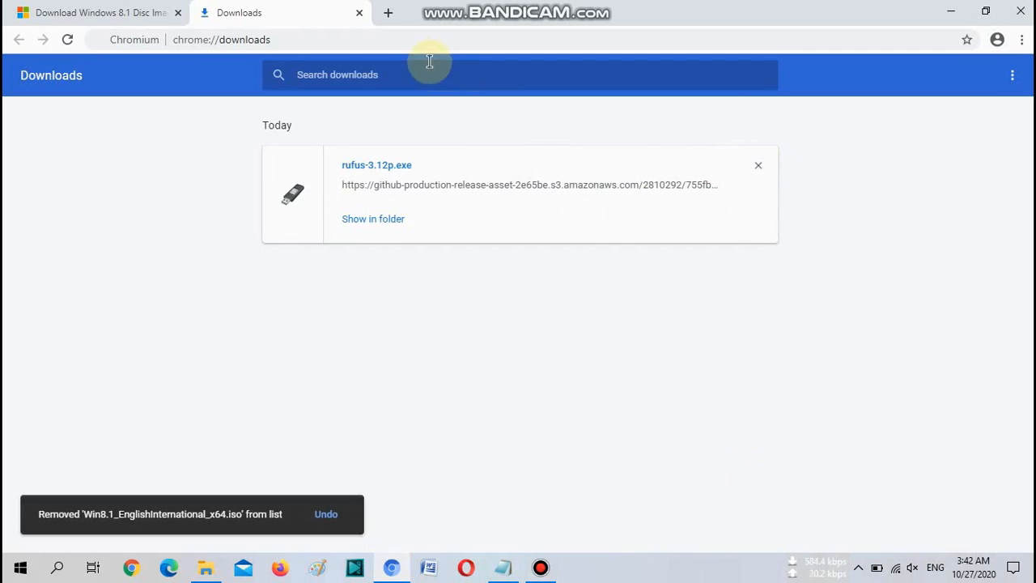
Step: Search the web for "RUFUS" in a new tab and open the official Rufus website
left_click(389, 18)
type("R")
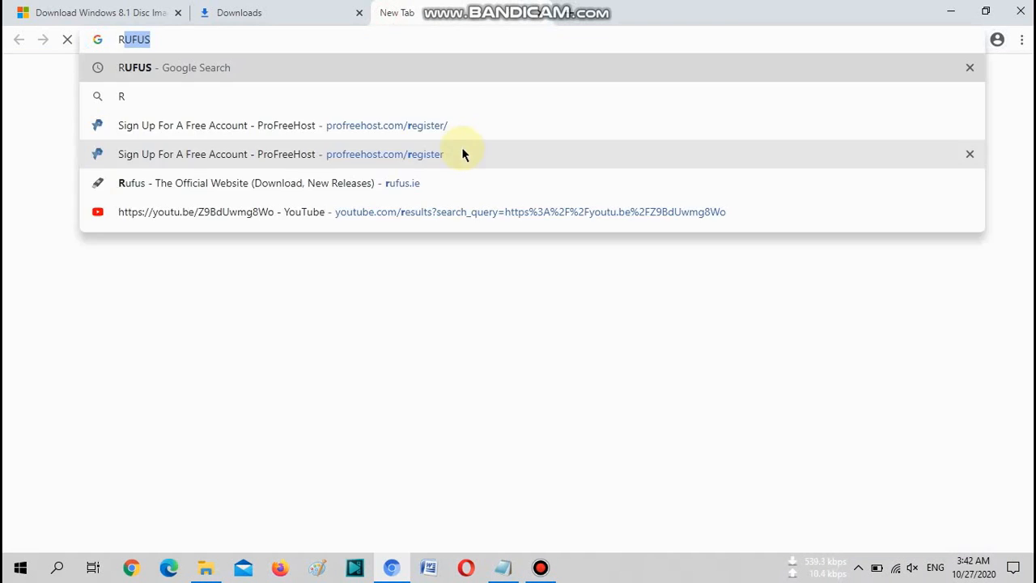
type("UFUS")
key("Return")
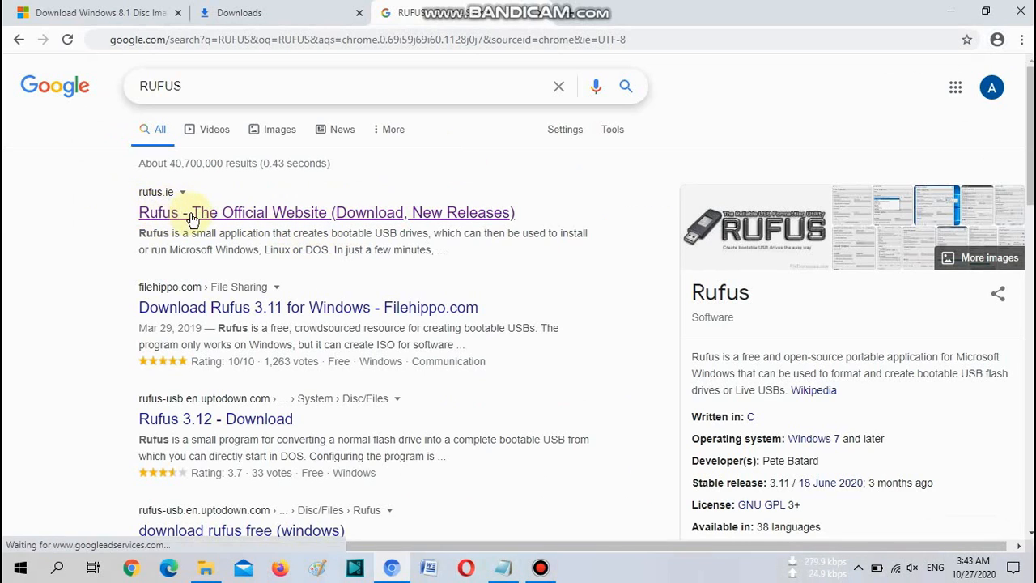
left_click(194, 212)
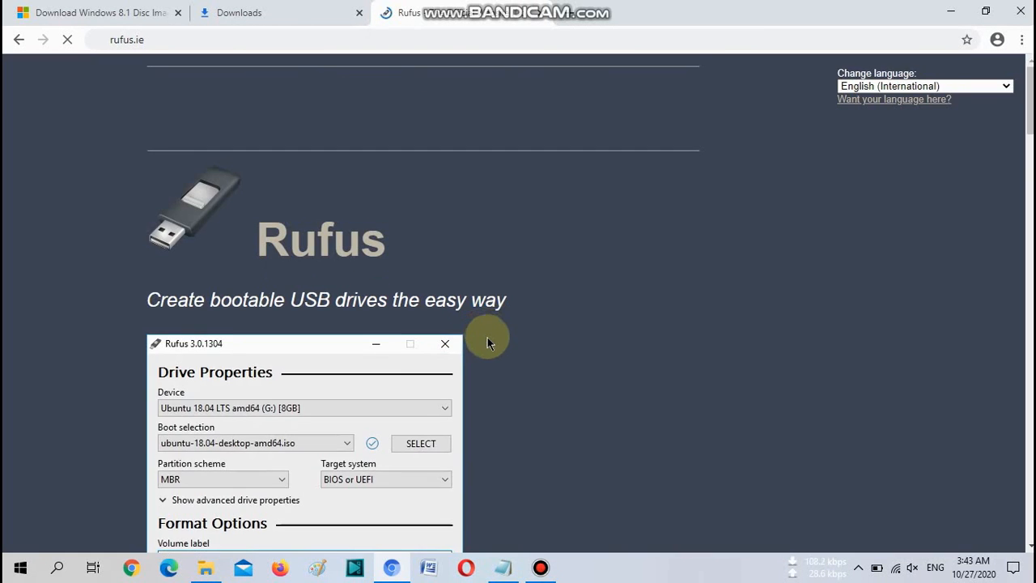
Step: Download Rufus 3.12, launch the downloaded rufus-3.12.exe and minimise the browser
scroll(487, 346, "down", 9)
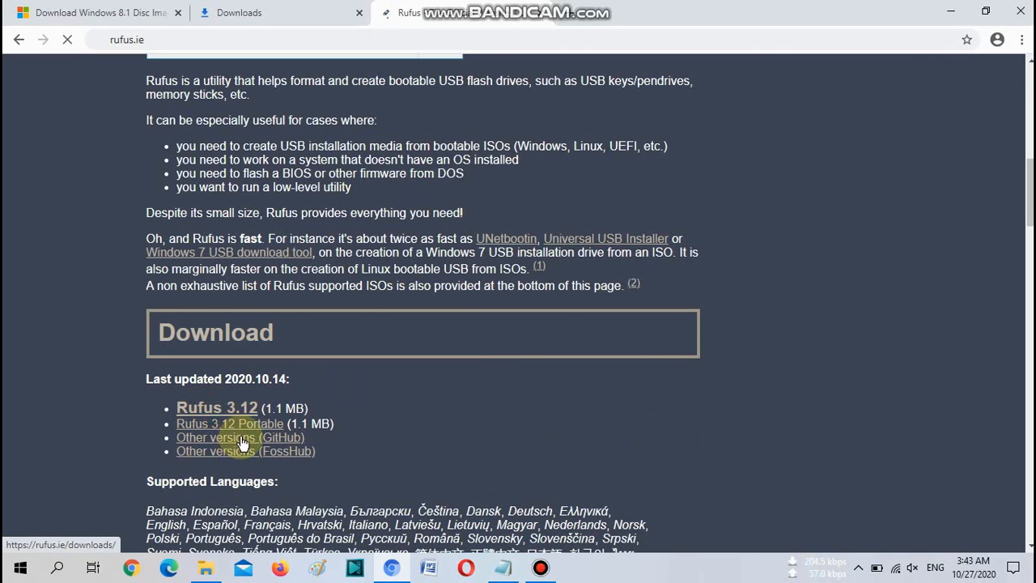
left_click(219, 408)
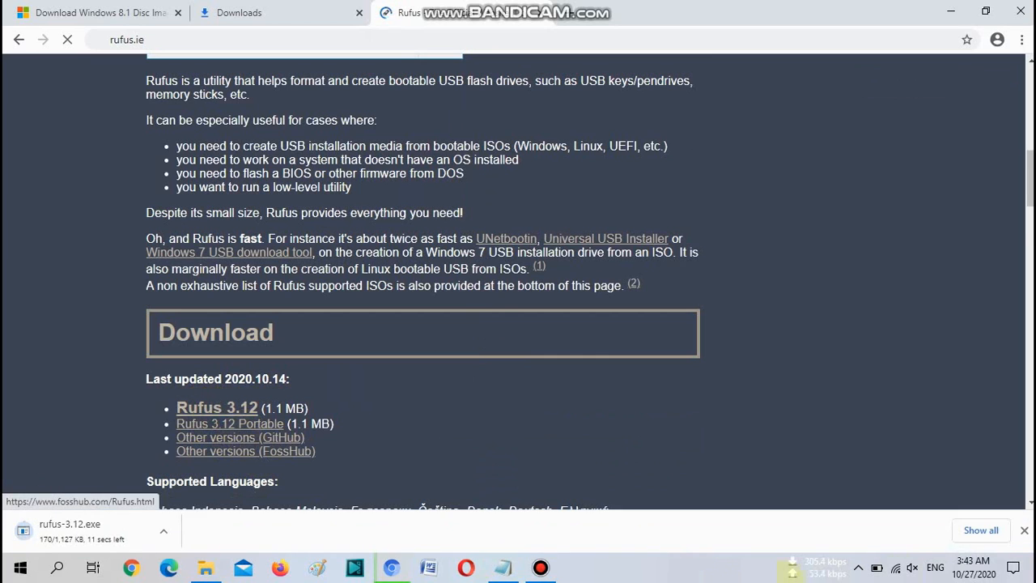
left_click(980, 530)
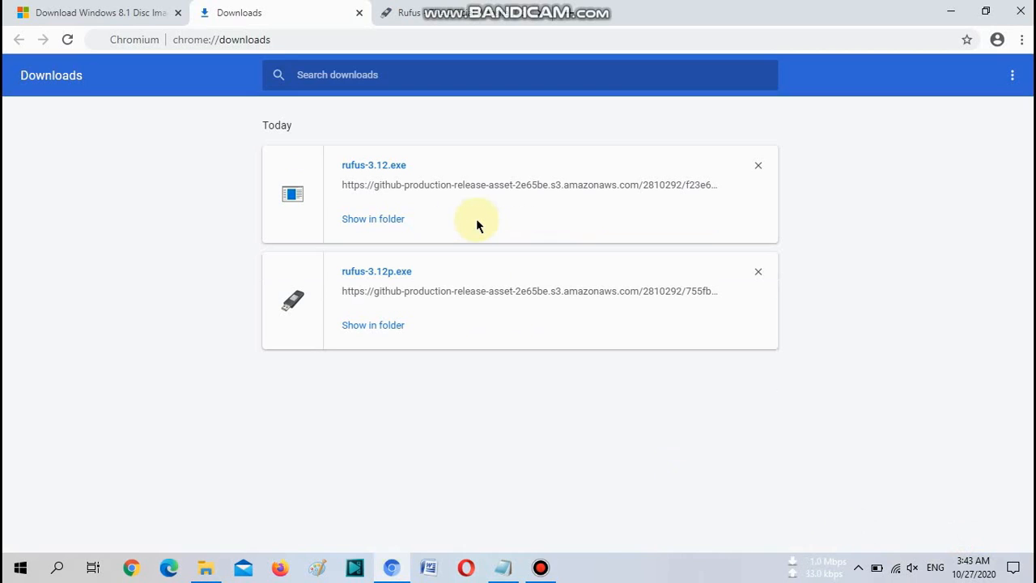
left_click(370, 167)
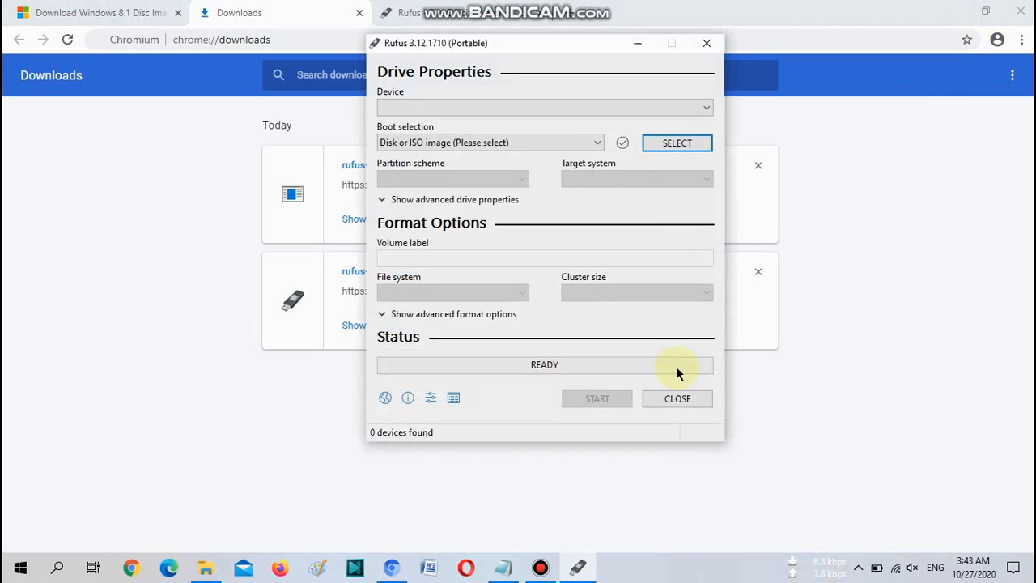
left_click(951, 11)
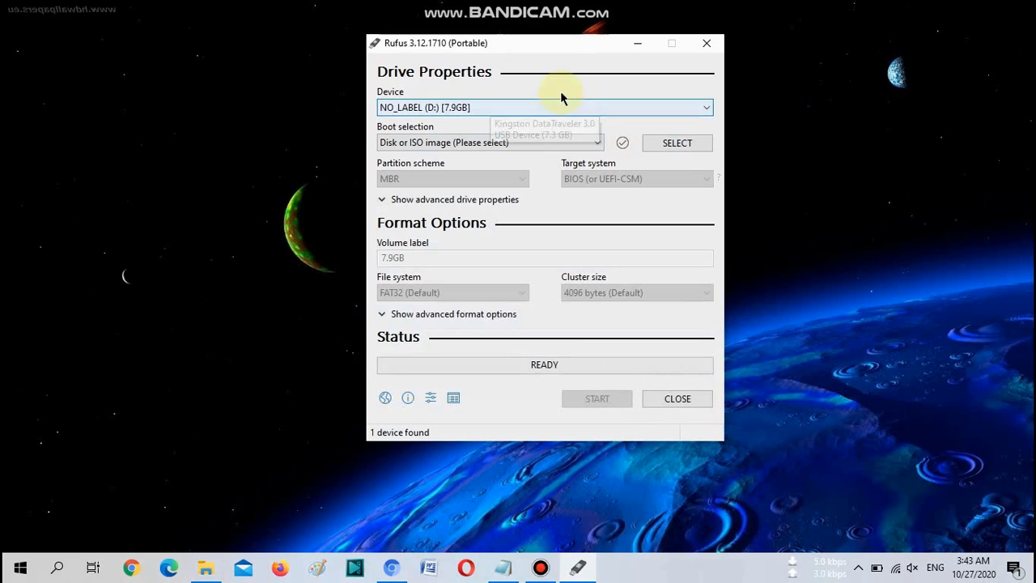
Step: Select the 7.9 GB USB drive NO_LABEL (D:) as the device and Disk or ISO image as the boot selection
left_click(707, 107)
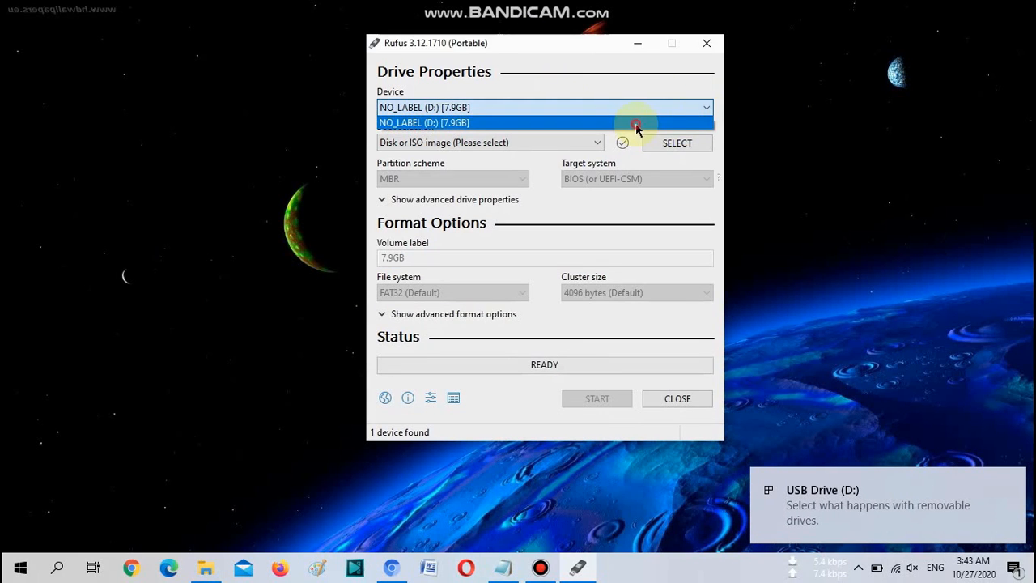
left_click(635, 128)
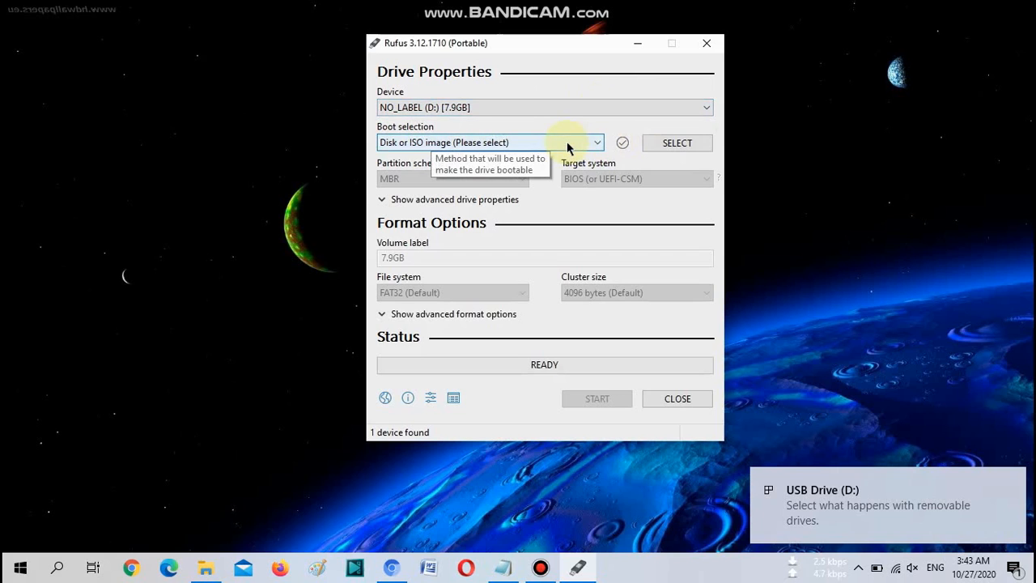
left_click(581, 142)
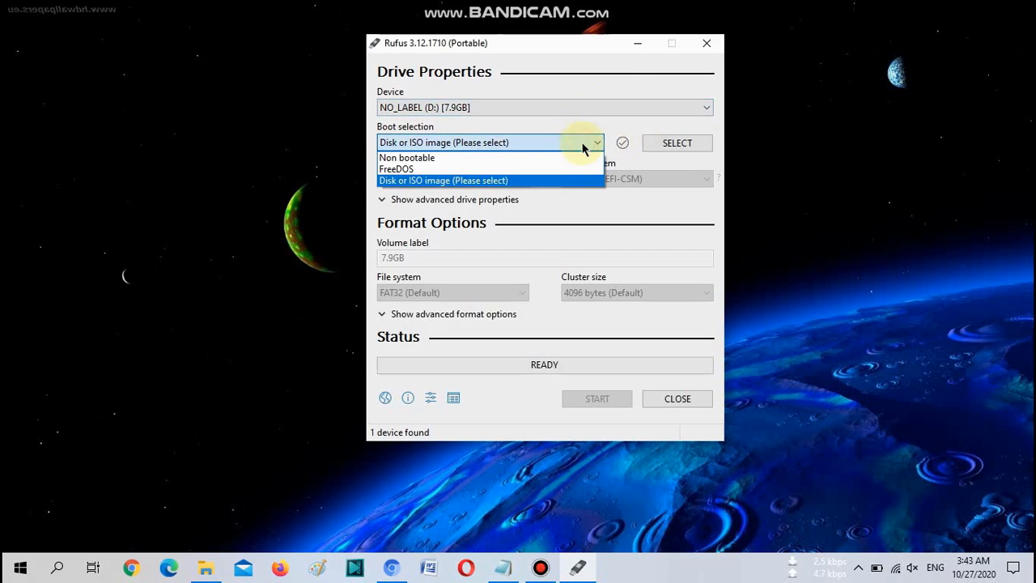
left_click(485, 181)
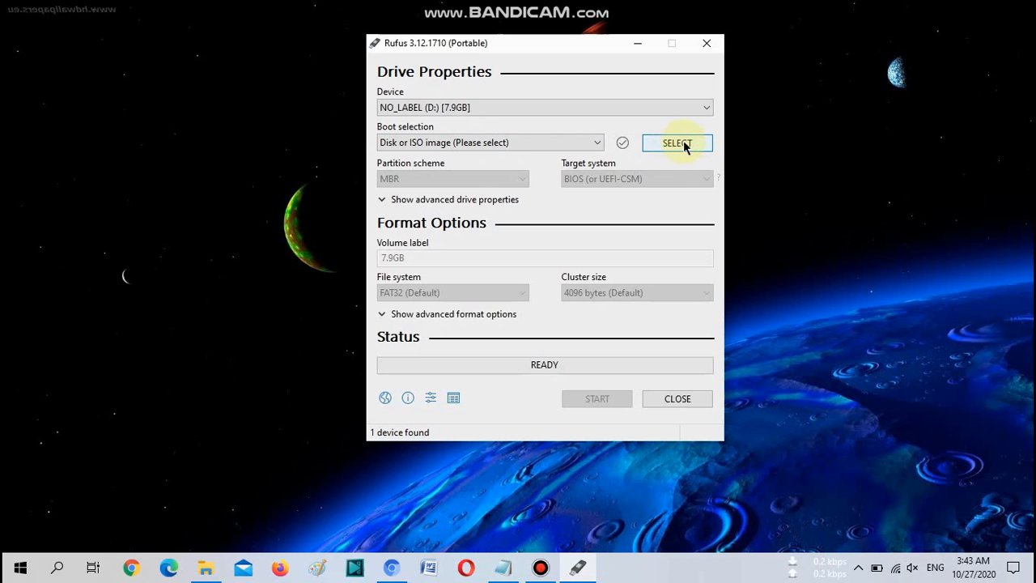
Step: Browse this PC's drives and load Win8.1_EnglishInternational_x64.iso as the boot image
left_click(682, 144)
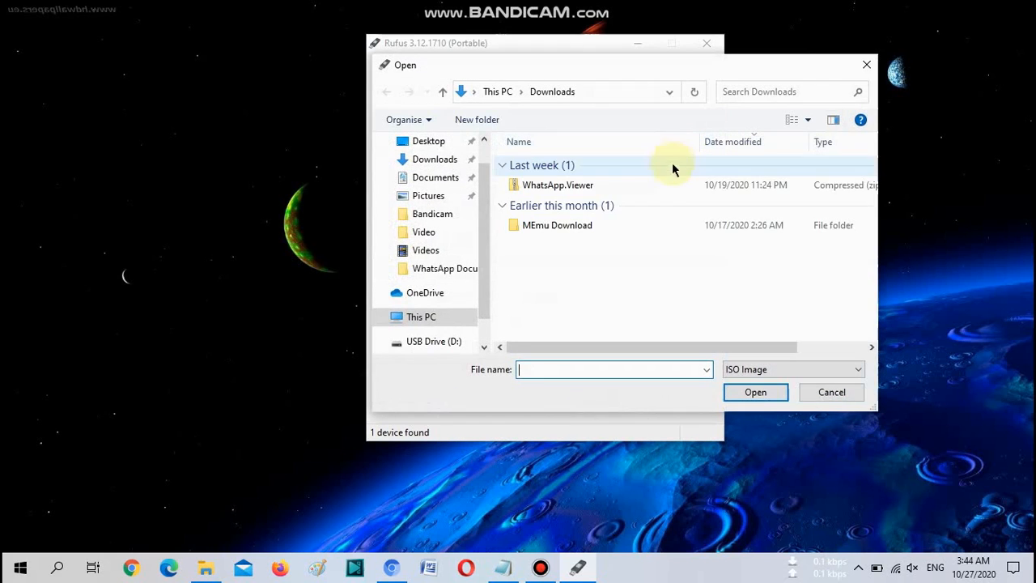
scroll(488, 258, "down", 1)
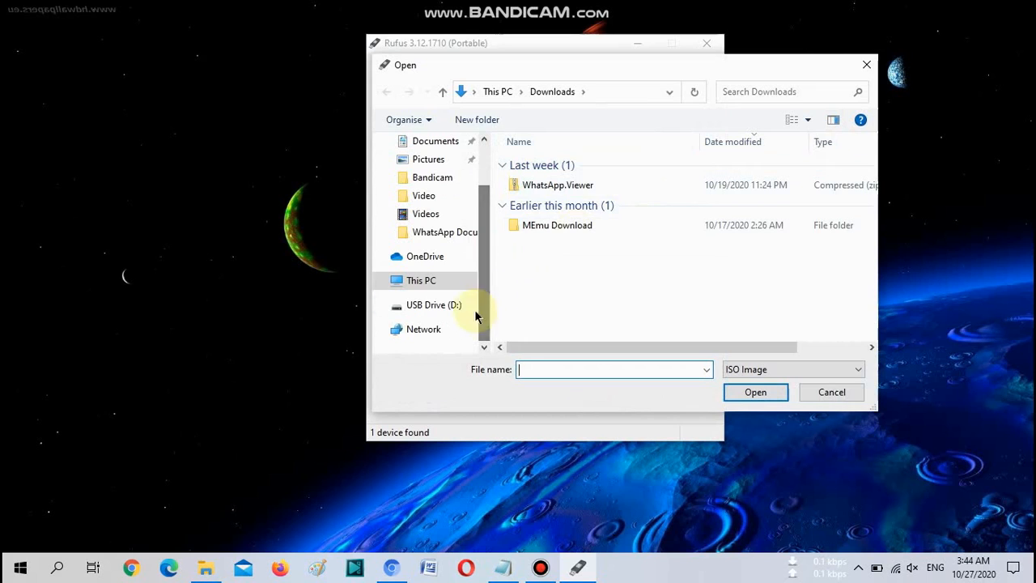
left_click(421, 280)
scroll(666, 242, "down", 5)
double_click(652, 339)
left_click(642, 195)
left_click(755, 392)
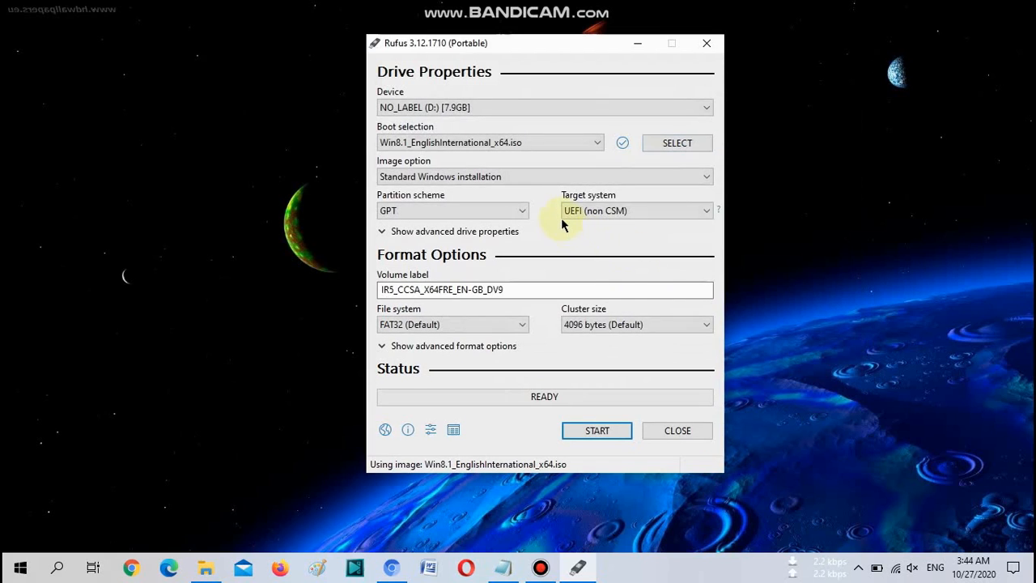
Step: Choose Standard Windows installation as the image option and check the available partition schemes
left_click(559, 176)
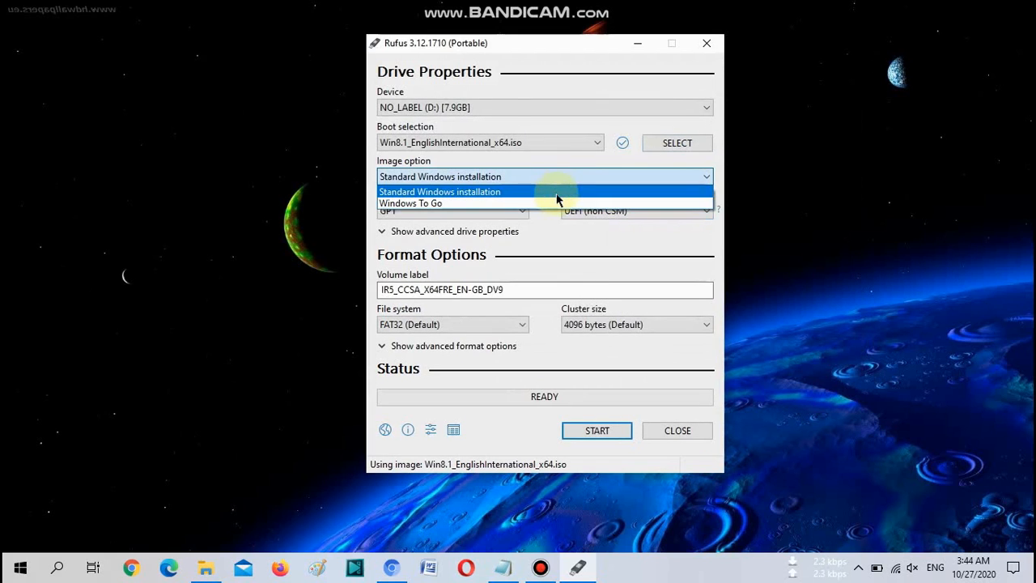
left_click(557, 194)
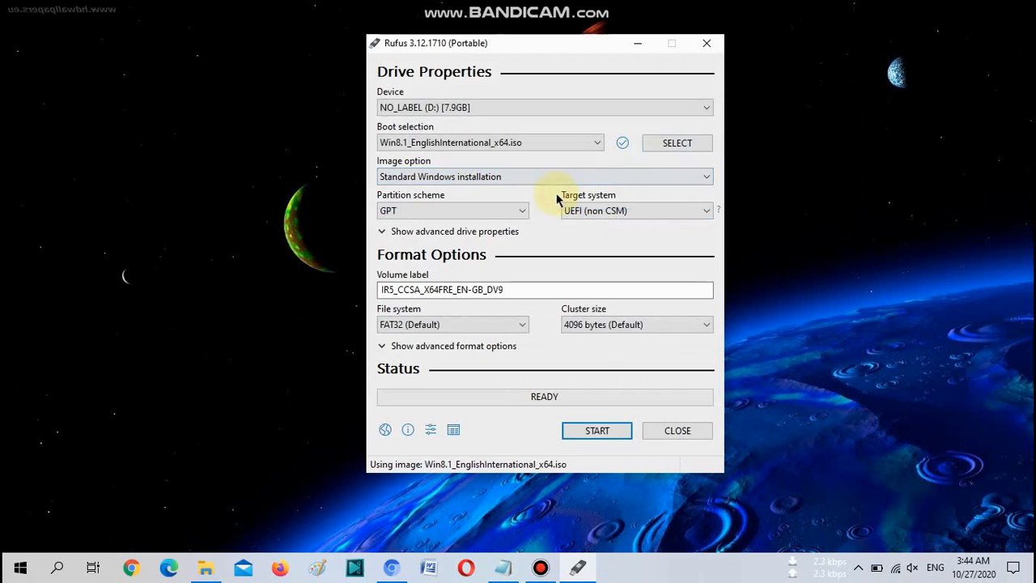
left_click(487, 209)
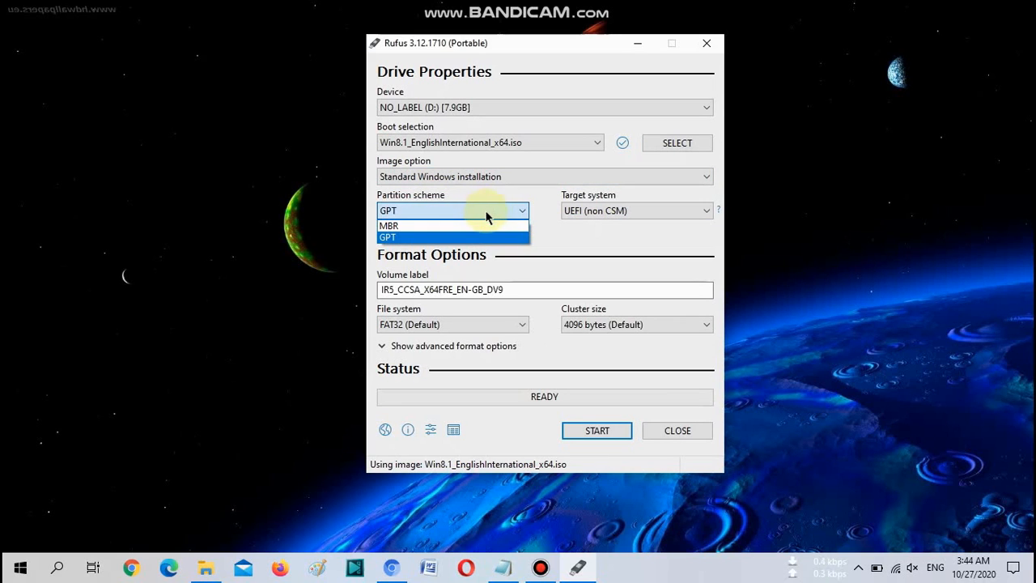
left_click(491, 208)
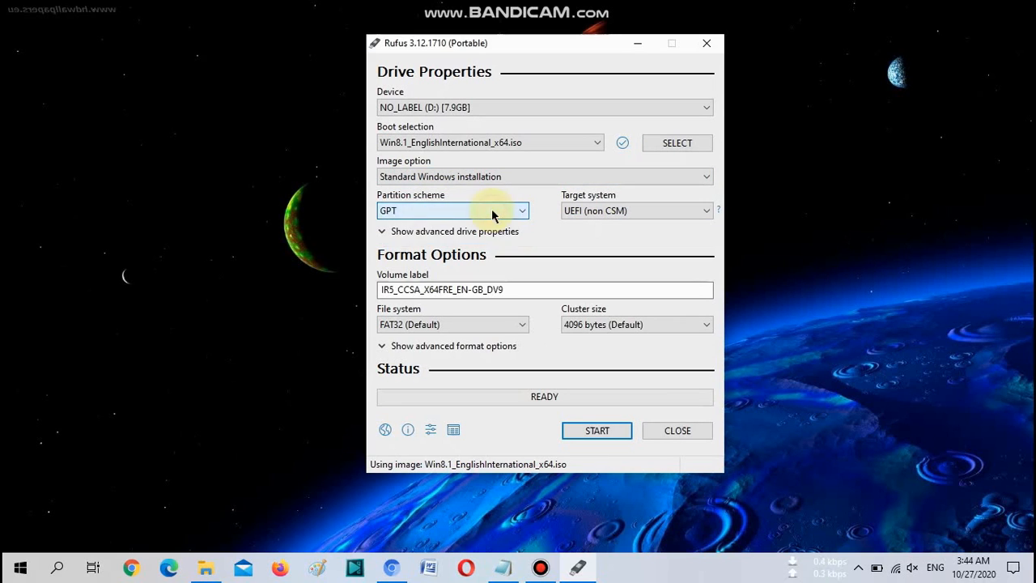
Step: Open Disk Management, check the partition style in Disk 0's volume properties, and close it again
right_click(24, 576)
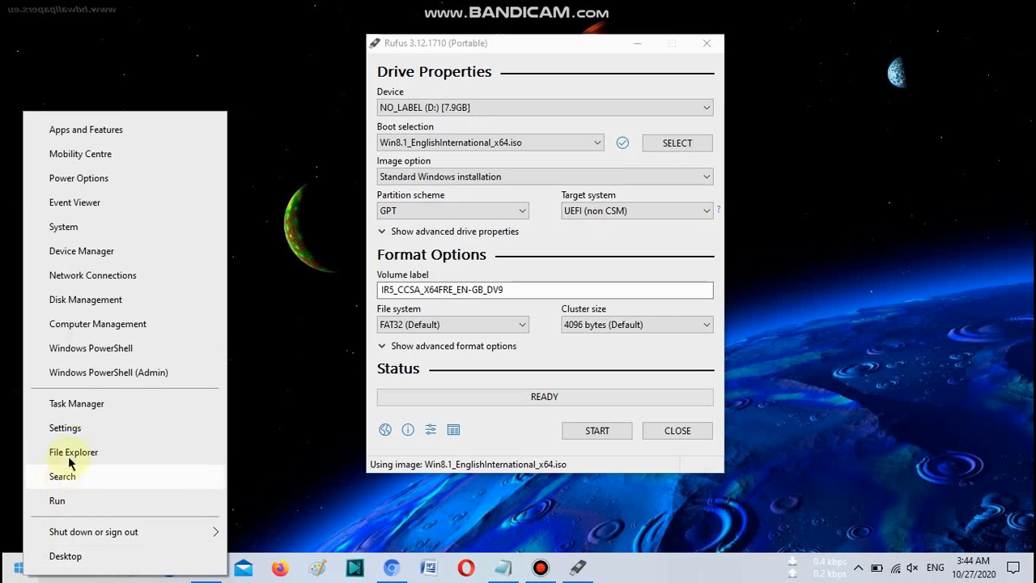
left_click(109, 306)
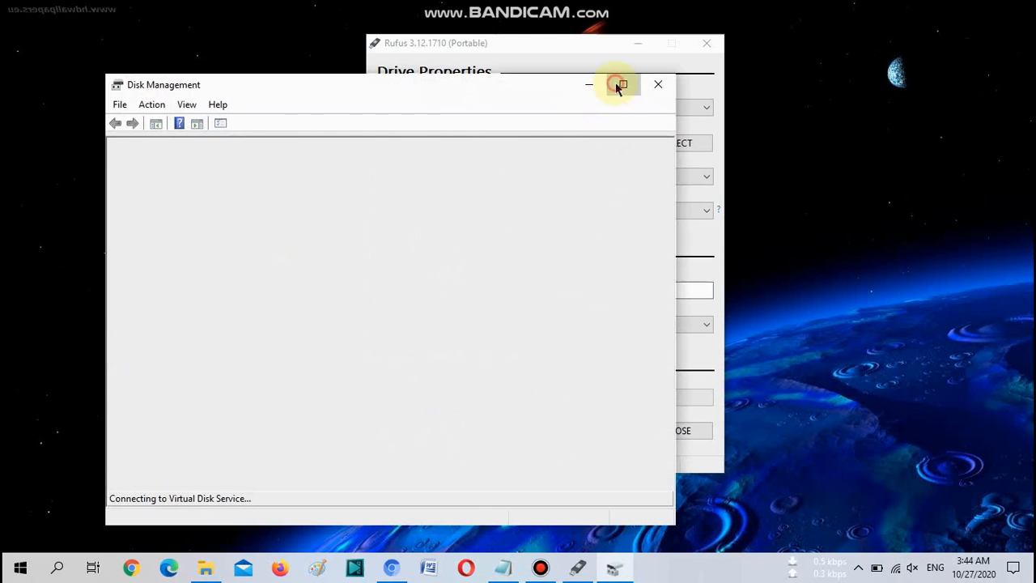
left_click(623, 84)
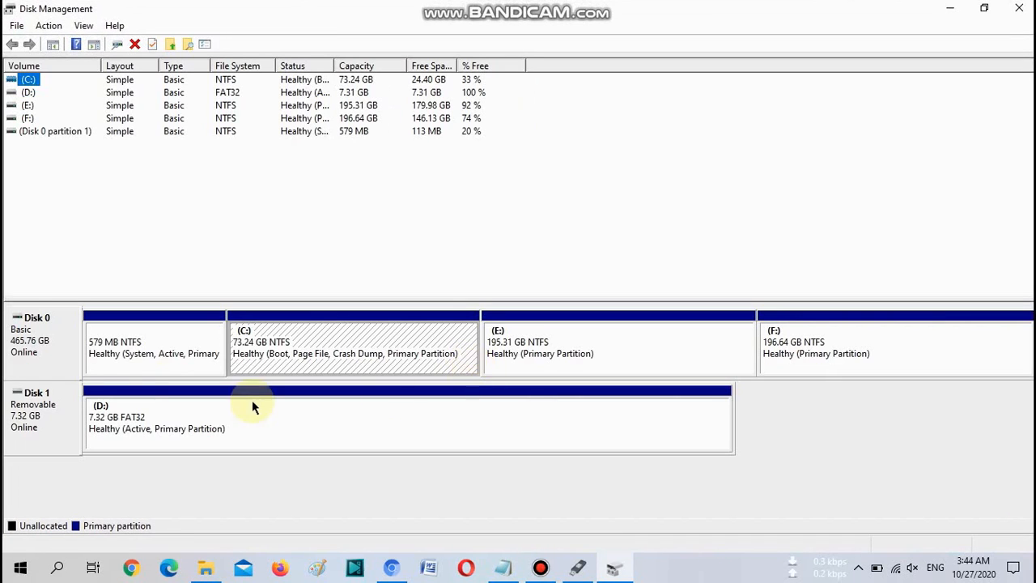
right_click(33, 320)
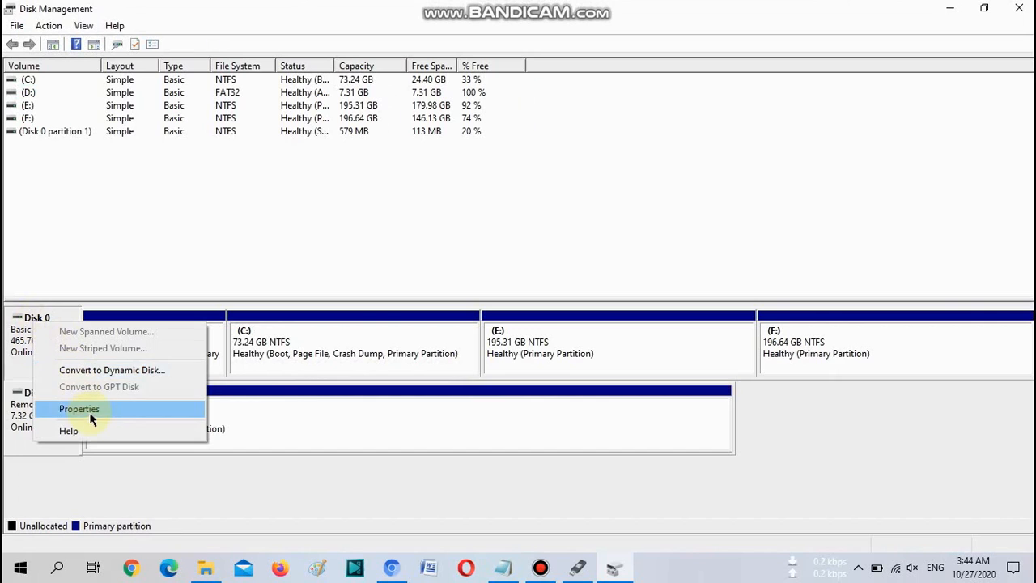
left_click(89, 412)
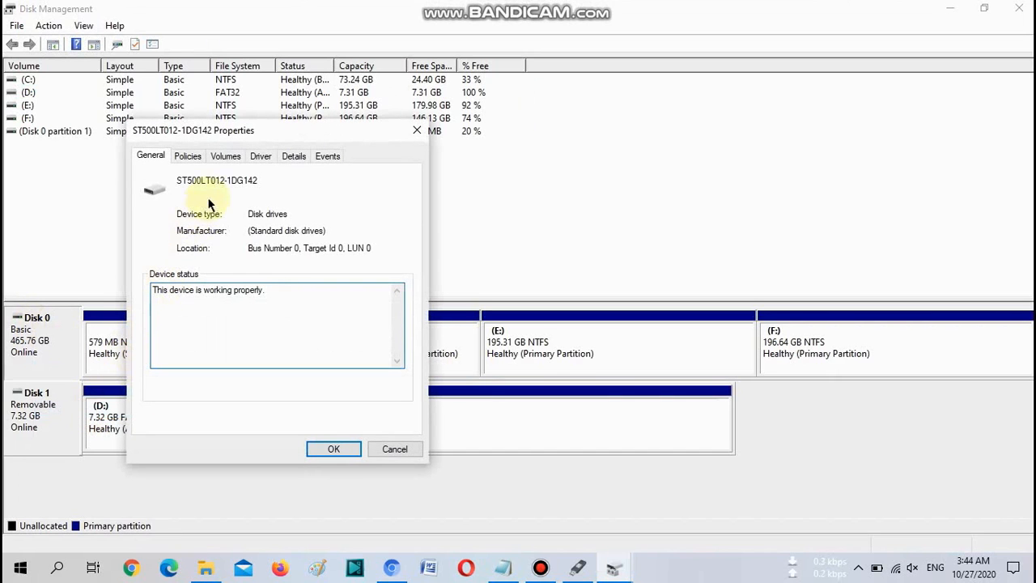
left_click(227, 158)
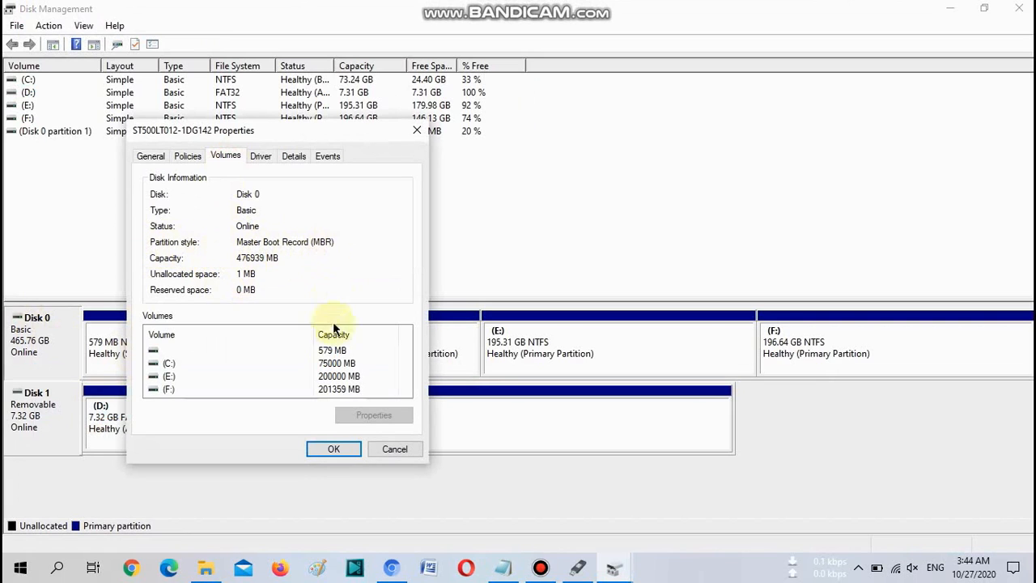
left_click(334, 450)
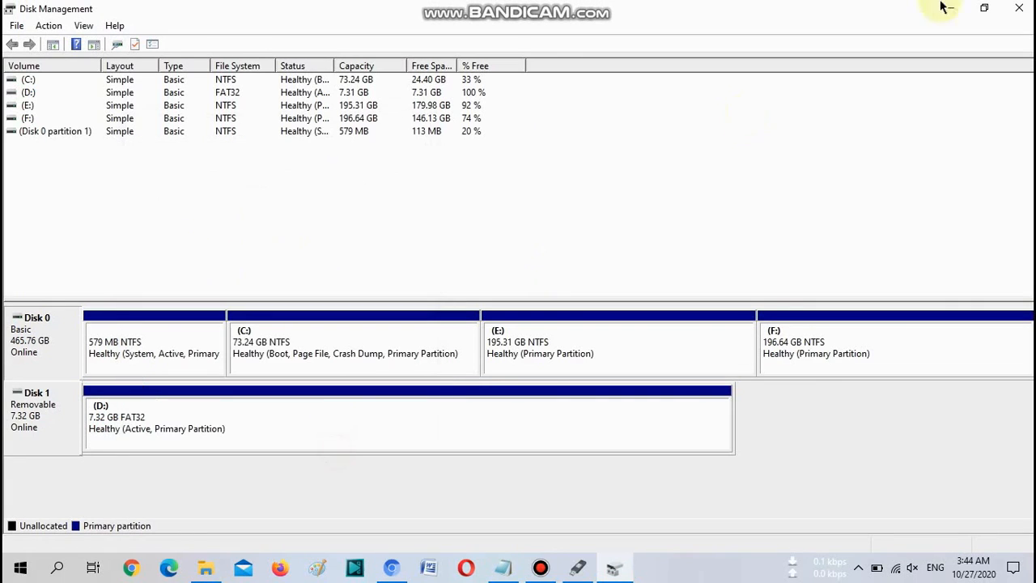
left_click(1018, 6)
Step: Set the partition scheme to MBR and the target system to BIOS (or UEFI-CSM)
left_click(520, 218)
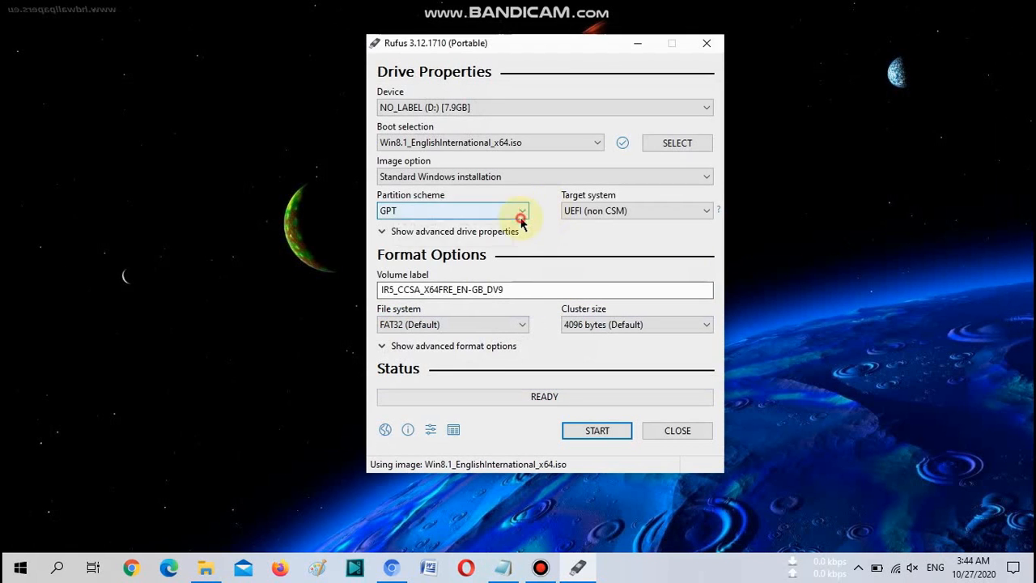
left_click(518, 223)
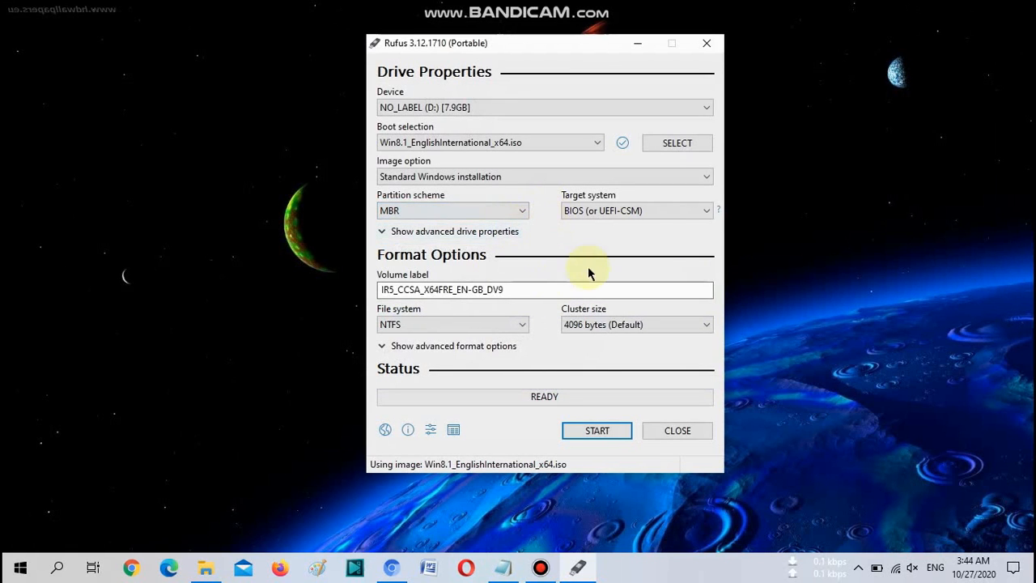
left_click(682, 212)
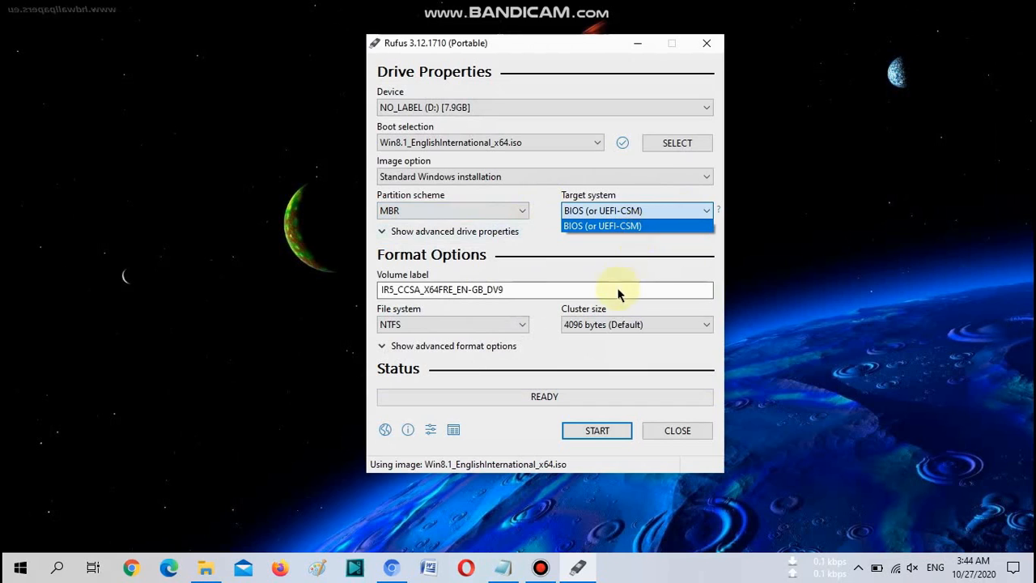
left_click(628, 226)
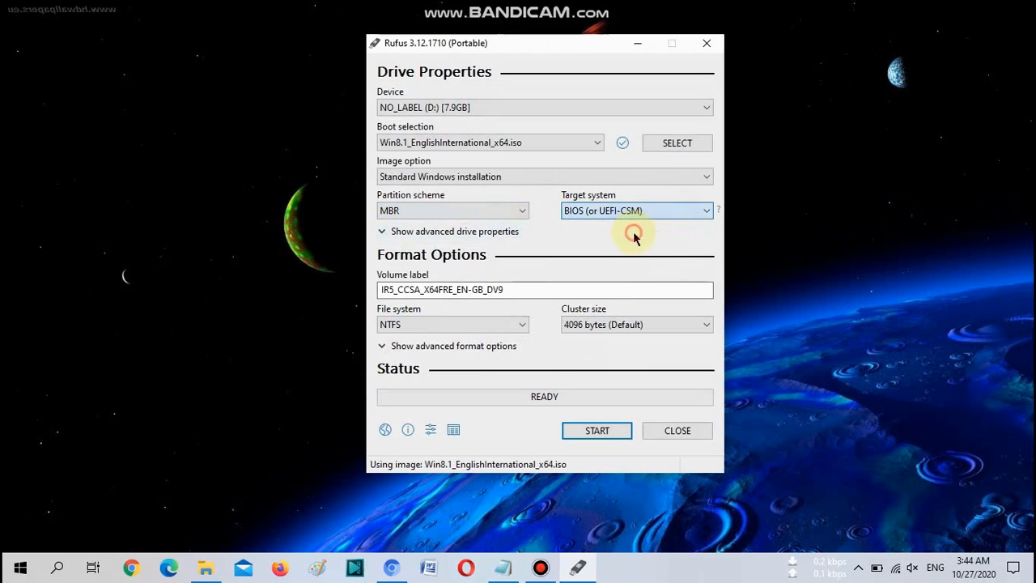
Step: Select NTFS as the file system and start creating the bootable drive, accepting the erasure of all data on it
left_click(522, 324)
left_click(508, 345)
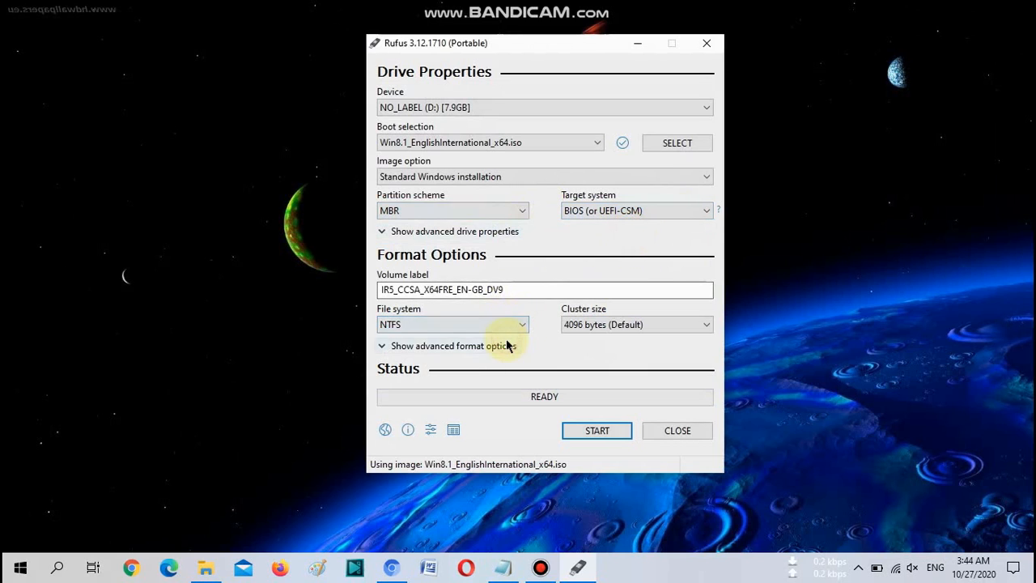
left_click(612, 434)
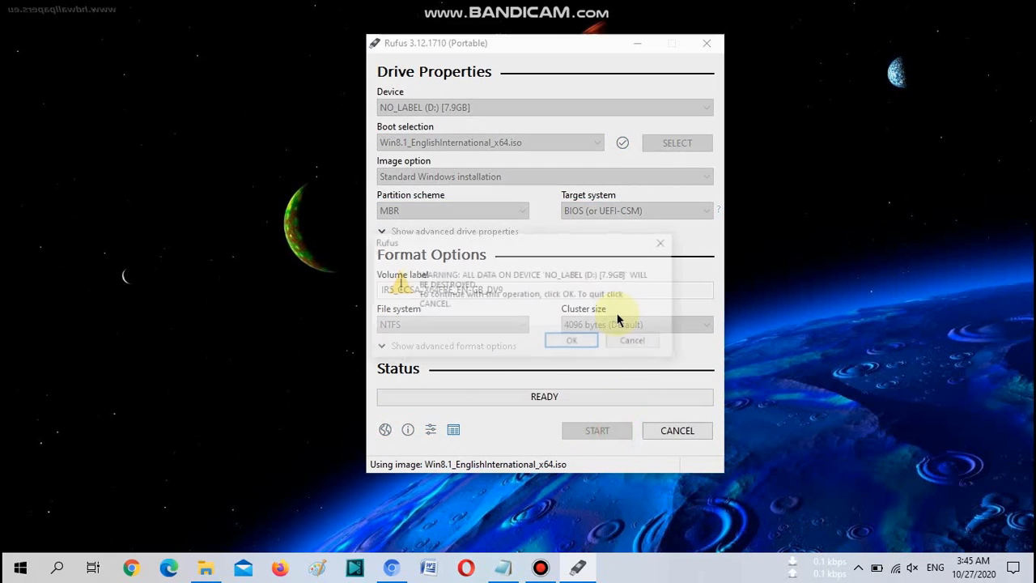
left_click(573, 344)
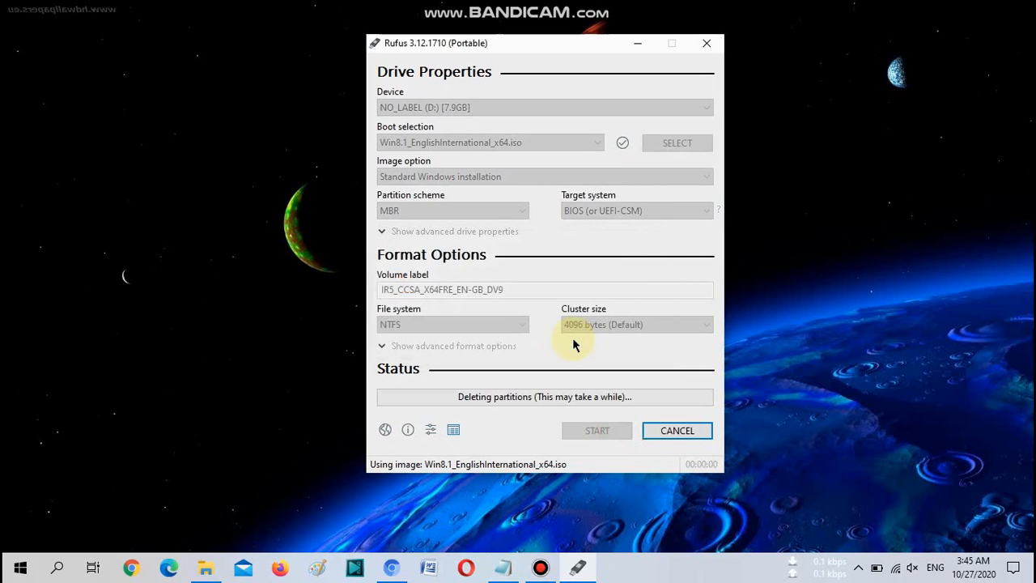